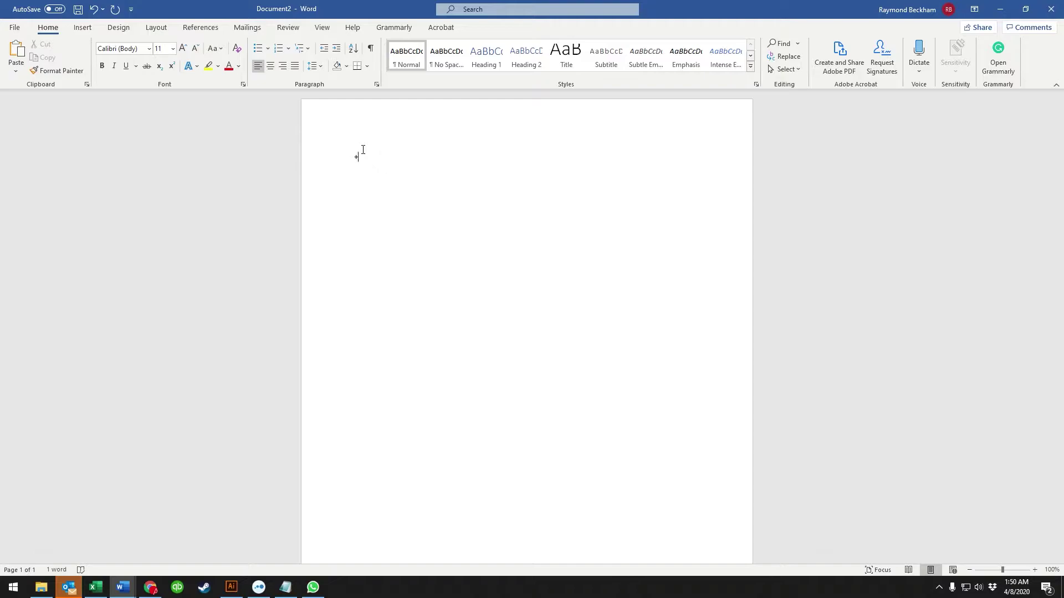
Create a one-row table with three progressively wider columns from a line of plus signs and hyphens.
{"action": "type", "text": "+-----------------------------------+"}
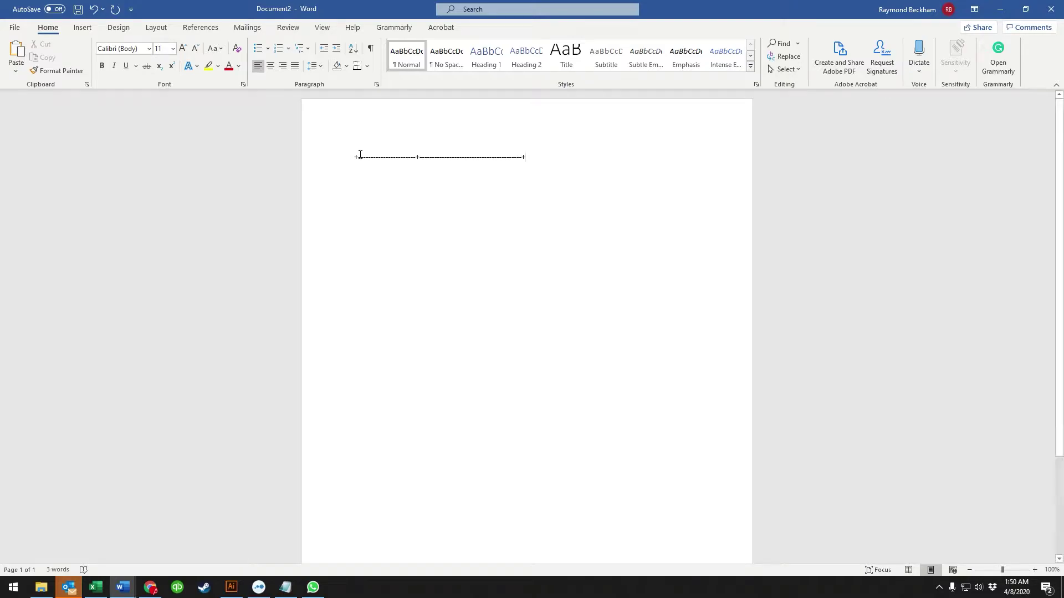
{"action": "left_click_drag", "start_coordinate": [368, 154], "coordinate": [521, 158]}
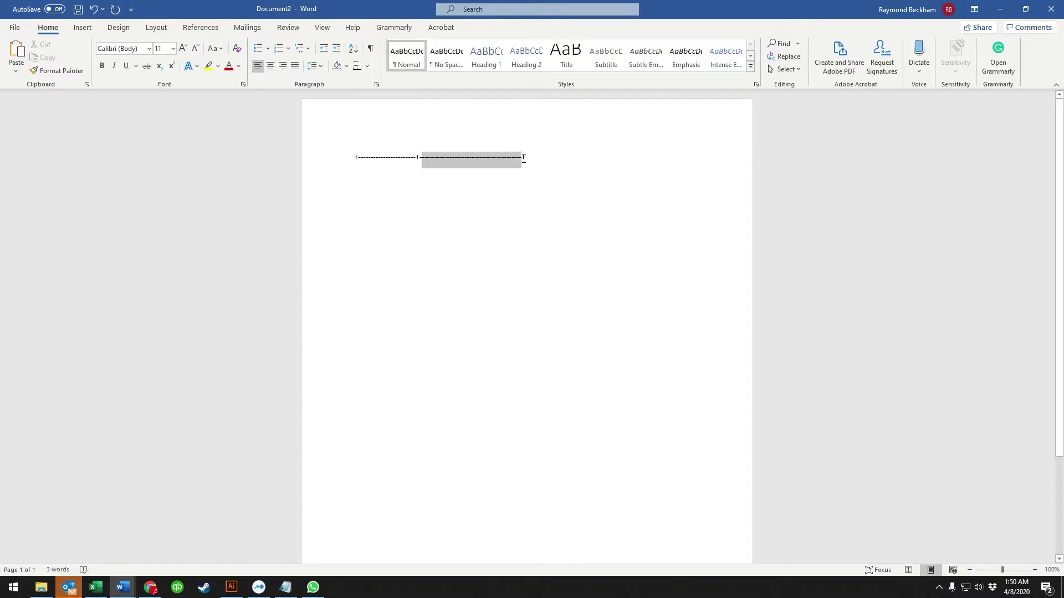
{"action": "left_click", "coordinate": [549, 172]}
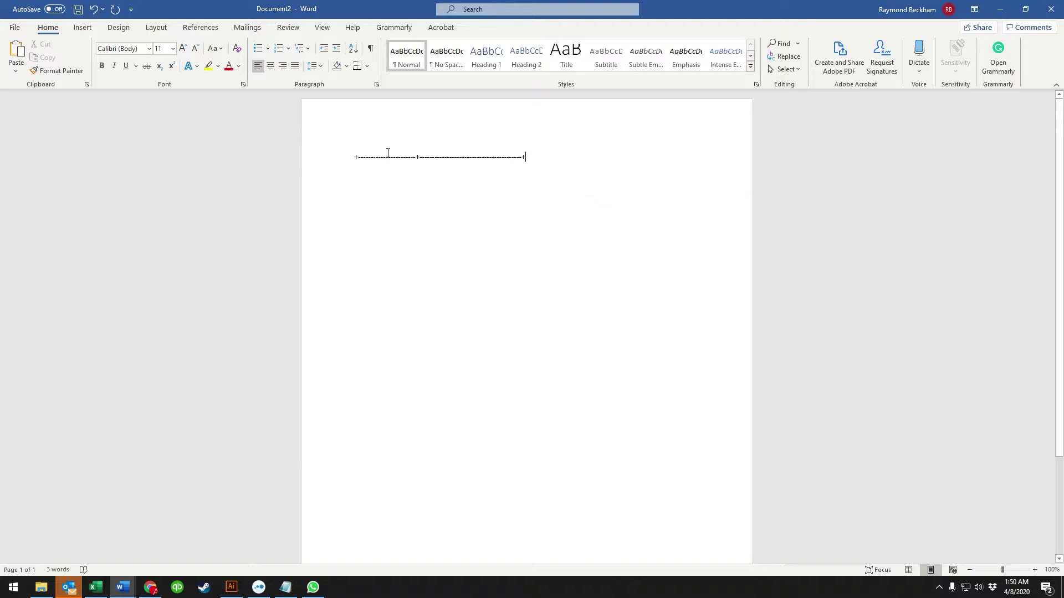
{"action": "left_click_drag", "start_coordinate": [354, 157], "coordinate": [416, 159]}
{"action": "left_click", "coordinate": [416, 157]}
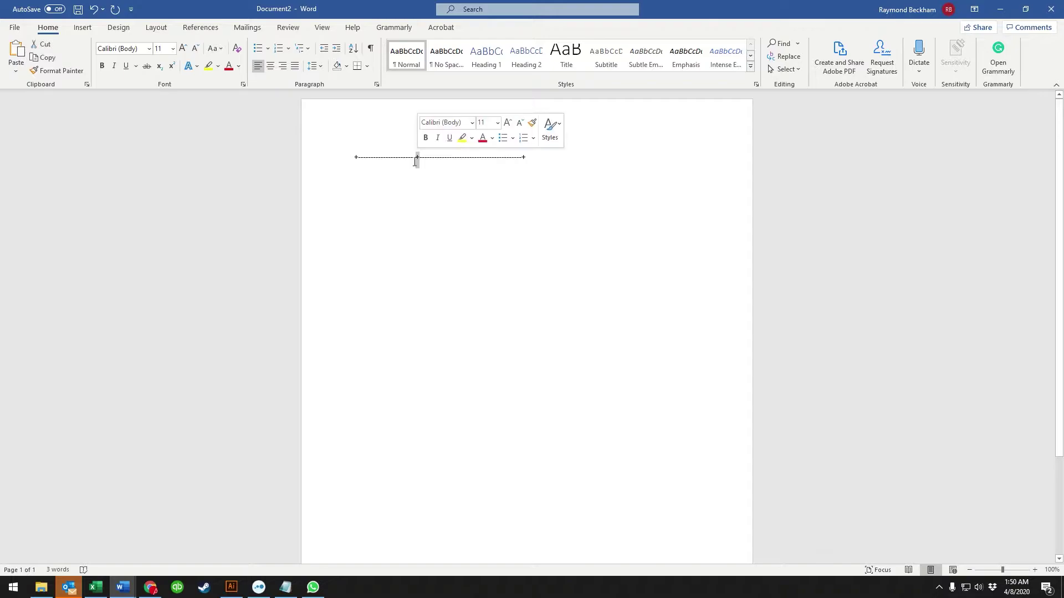
{"action": "left_click", "coordinate": [534, 153]}
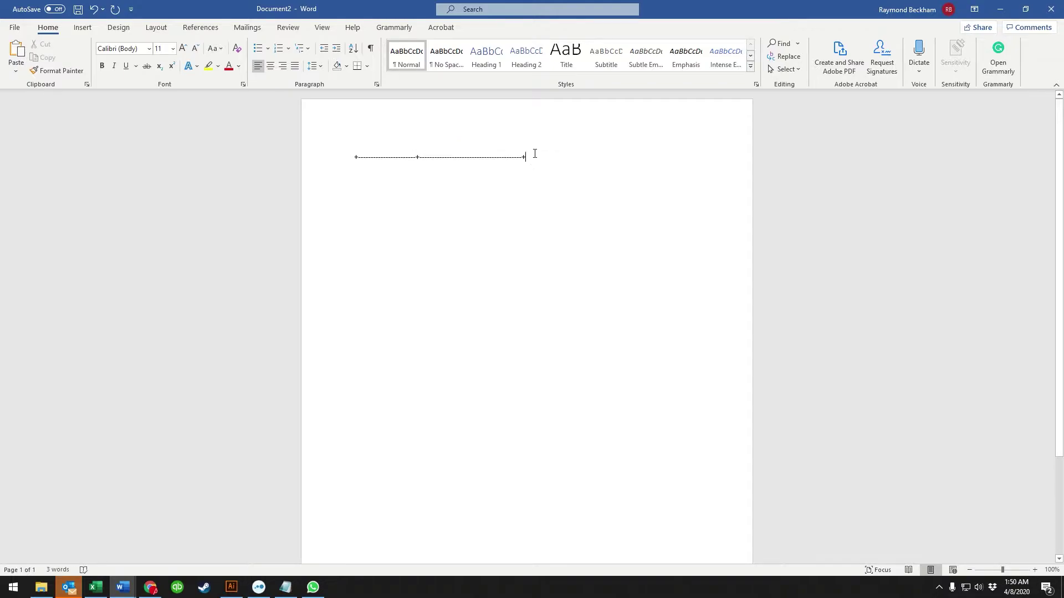
{"action": "type", "text": "------------------------------------"}
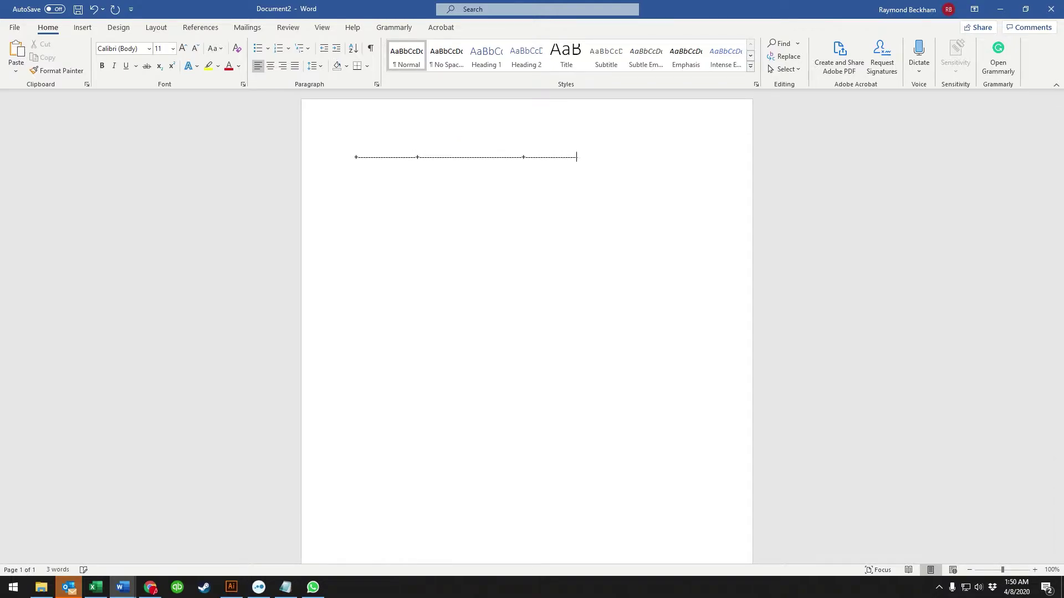
{"action": "type", "text": "---------------------+"}
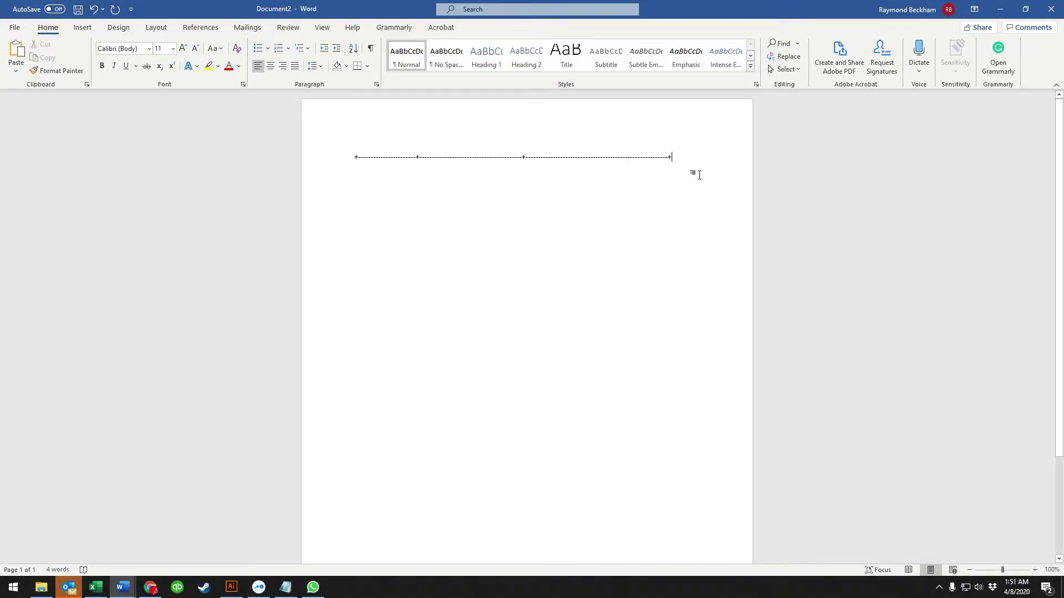
{"action": "key", "text": "Return"}
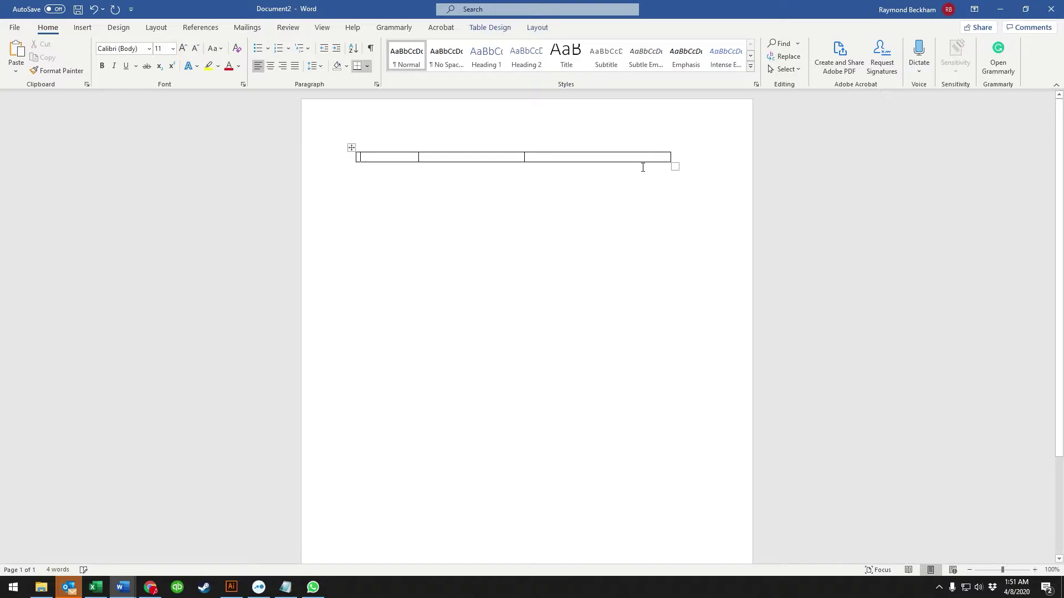
Below the table, add a dotted, a thin and a thick horizontal line using the ***, --- and ___ autoformat sequences.
{"action": "left_click", "coordinate": [551, 232]}
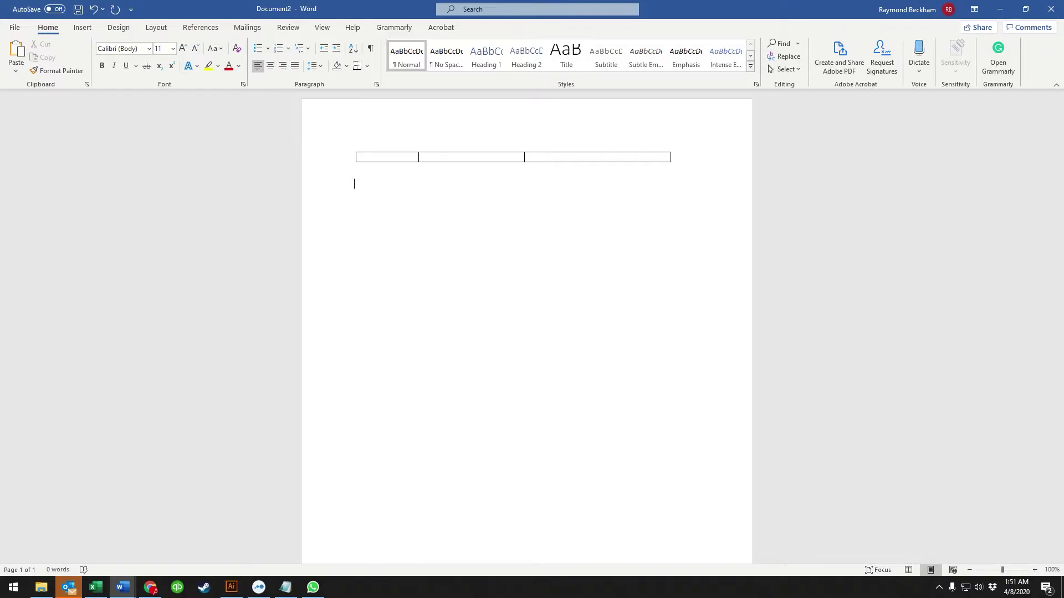
{"action": "type", "text": "***"}
{"action": "key", "text": "Return"}
{"action": "type", "text": "_"}
{"action": "key", "text": "BackSpace"}
{"action": "type", "text": "---"}
{"action": "key", "text": "Return"}
{"action": "type", "text": "___"}
{"action": "key", "text": "Return"}
Add a double, a triple and a wavy horizontal line using the ===, ### and ~~~ autoformat sequences.
{"action": "type", "text": "==="}
{"action": "key", "text": "Return"}
{"action": "type", "text": "###"}
{"action": "key", "text": "Return"}
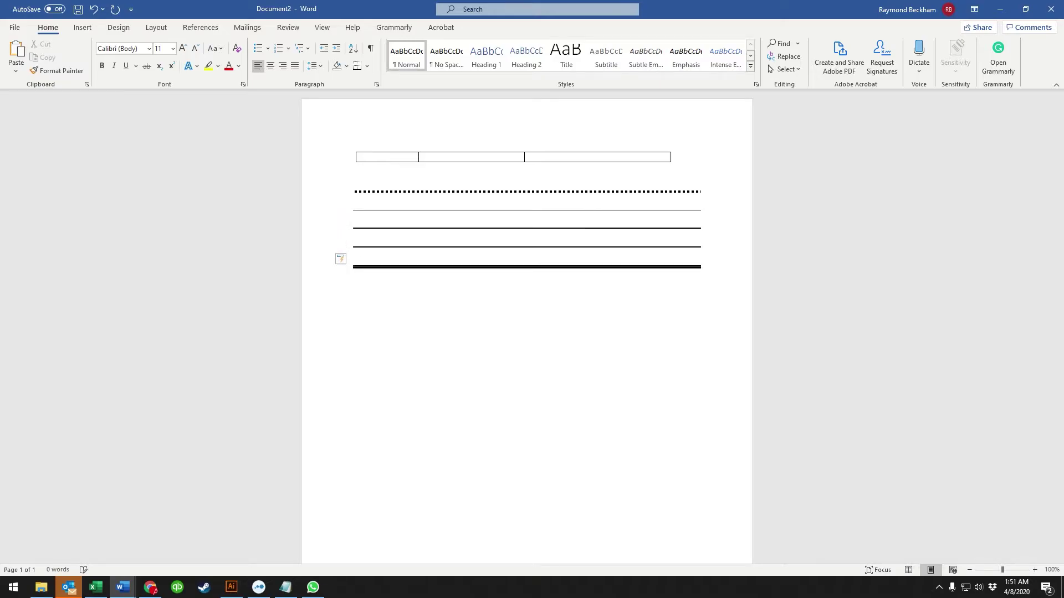
{"action": "type", "text": "~~~"}
{"action": "key", "text": "Return"}
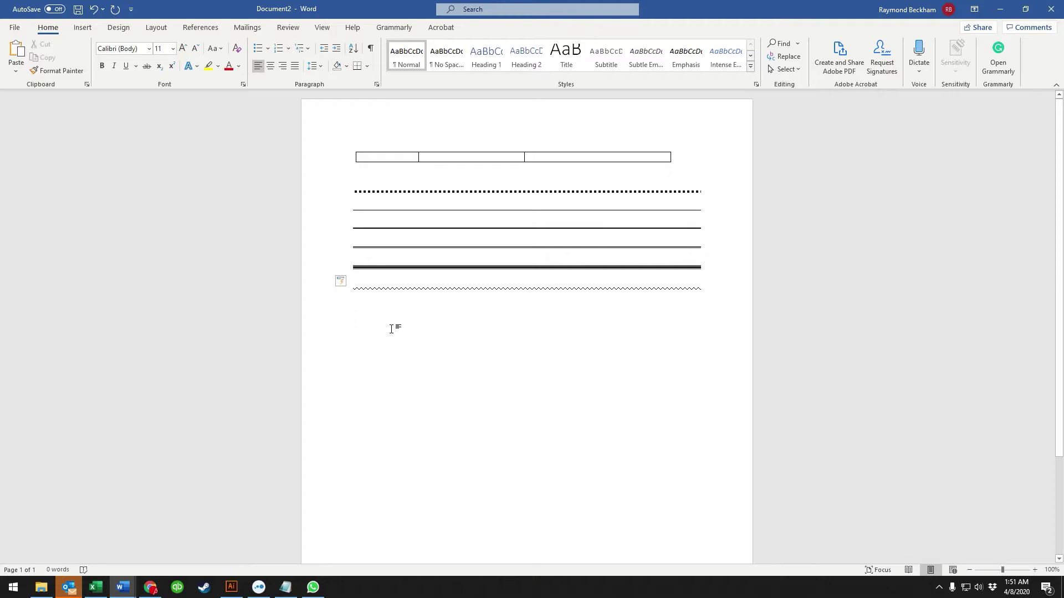
Start an automatic numbered list in the 1) style below the lines, with "Just start typing." as first item.
{"action": "type", "text": "1)"}
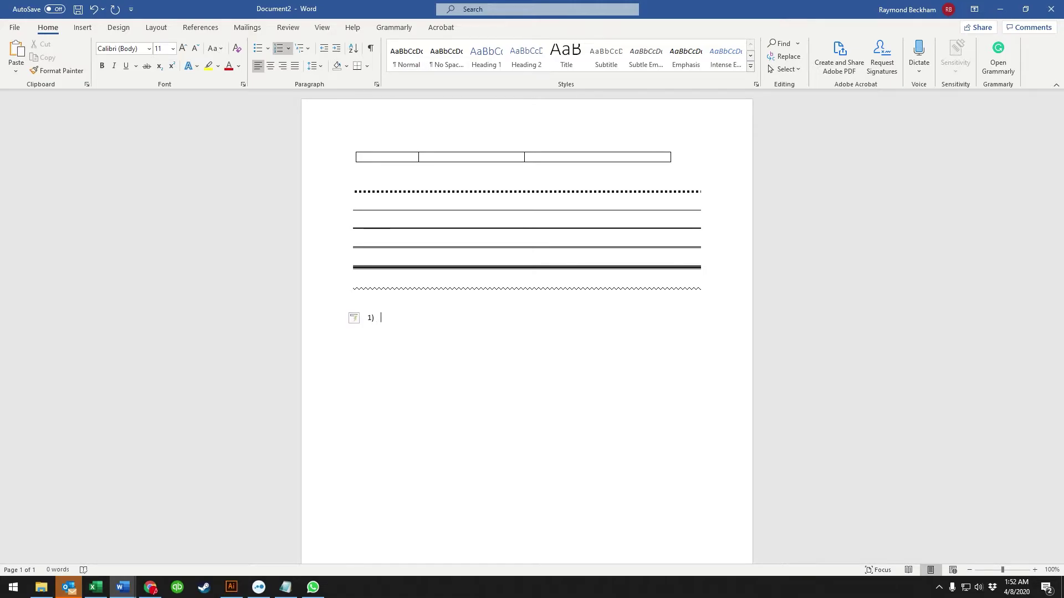
{"action": "type", "text": " Just styar"}
{"action": "key", "text": "BackSpace"}
{"action": "key", "text": "BackSpace"}
{"action": "key", "text": "BackSpace"}
{"action": "type", "text": "art typing."}
{"action": "key", "text": "Return"}
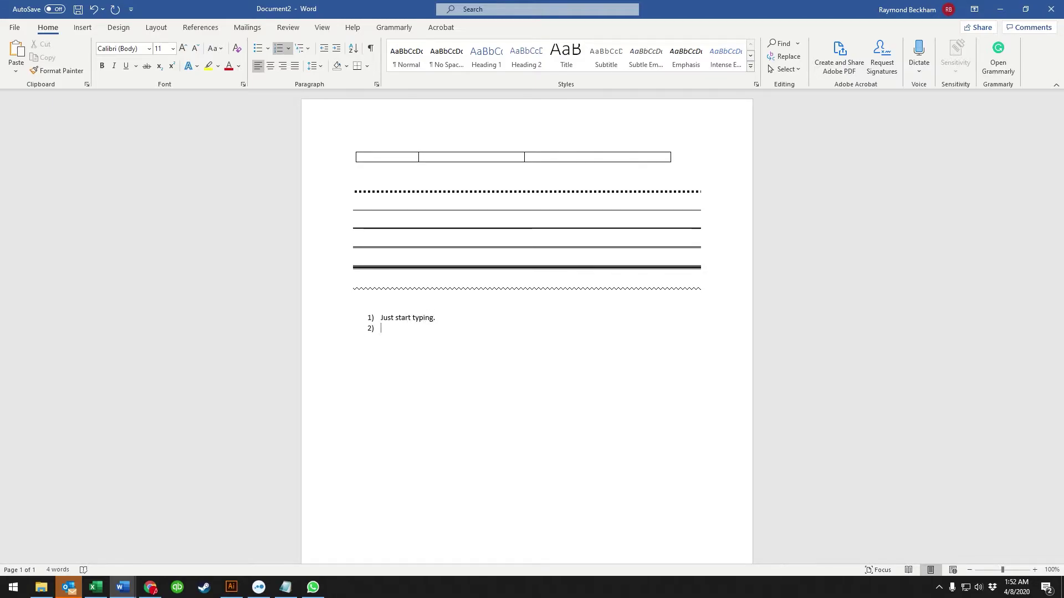
Add the items Two, Three and Four to the numbered list, and remove the numbering from the following line.
{"action": "type", "text": "Two"}
{"action": "key", "text": "Return"}
{"action": "type", "text": "three"}
{"action": "key", "text": "Return"}
{"action": "type", "text": "fo"}
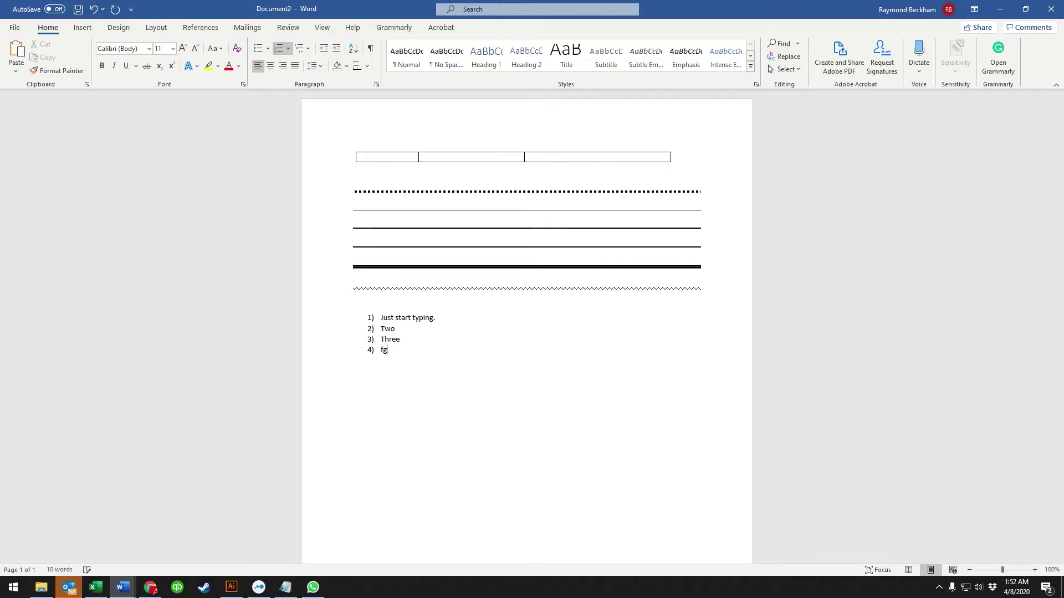
{"action": "type", "text": "ur"}
{"action": "key", "text": "Return"}
{"action": "key", "text": "BackSpace"}
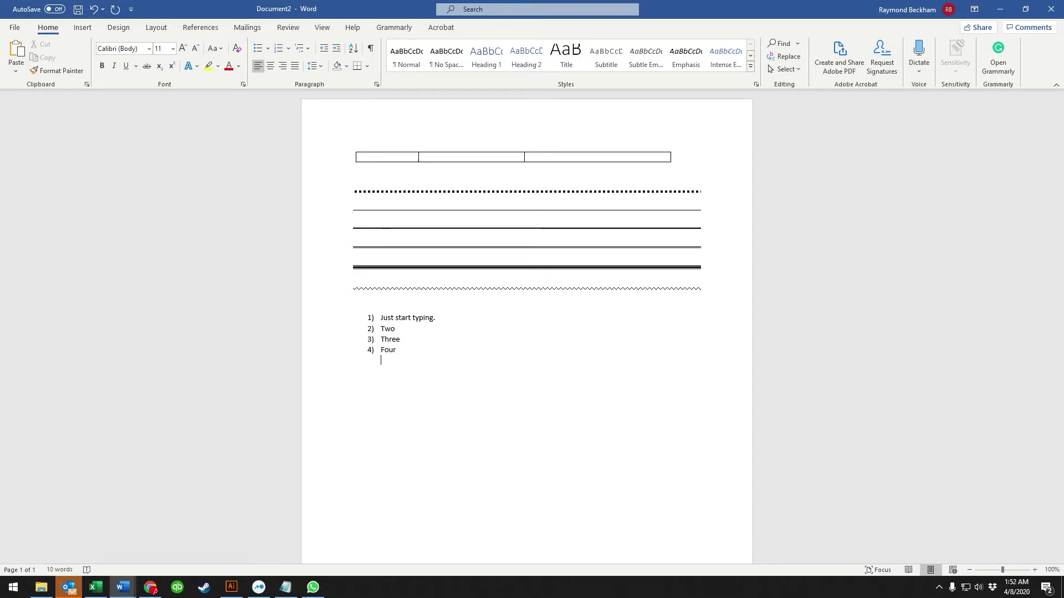
{"action": "type", "text": "i)"}
{"action": "key", "text": "BackSpace"}
{"action": "key", "text": "BackSpace"}
{"action": "type", "text": "i)"}
{"action": "key", "text": "BackSpace"}
{"action": "key", "text": "BackSpace"}
Under item Four, add an a) style sublist with "This is sublist a", "This is sub b" and "Sub c".
{"action": "type", "text": "a)"}
{"action": "key", "text": "space"}
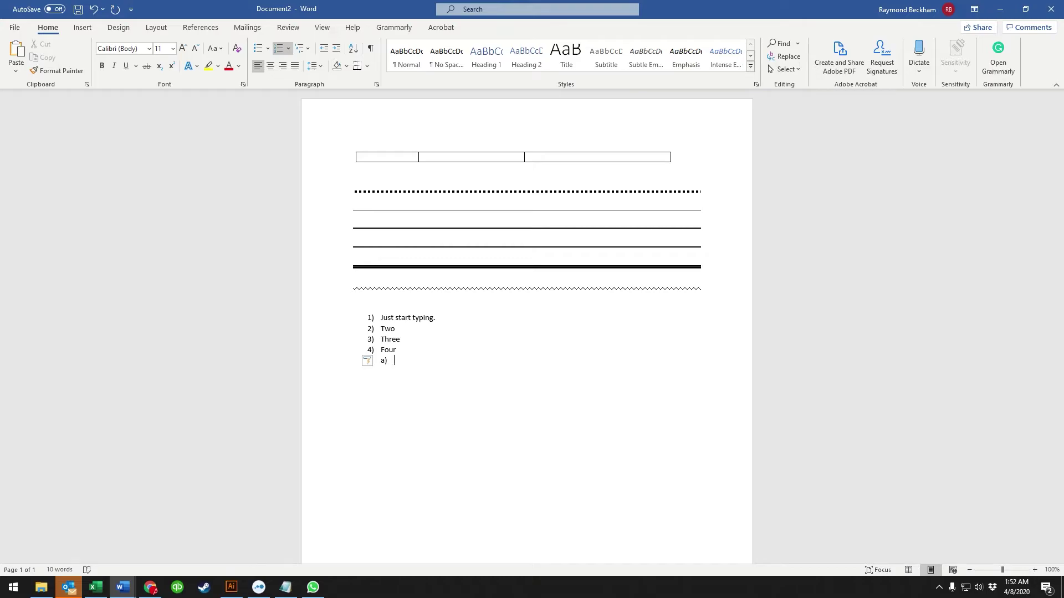
{"action": "type", "text": "This is subm"}
{"action": "key", "text": "BackSpace"}
{"action": "type", "text": "list a"}
{"action": "key", "text": "Return"}
{"action": "type", "text": "This is s"}
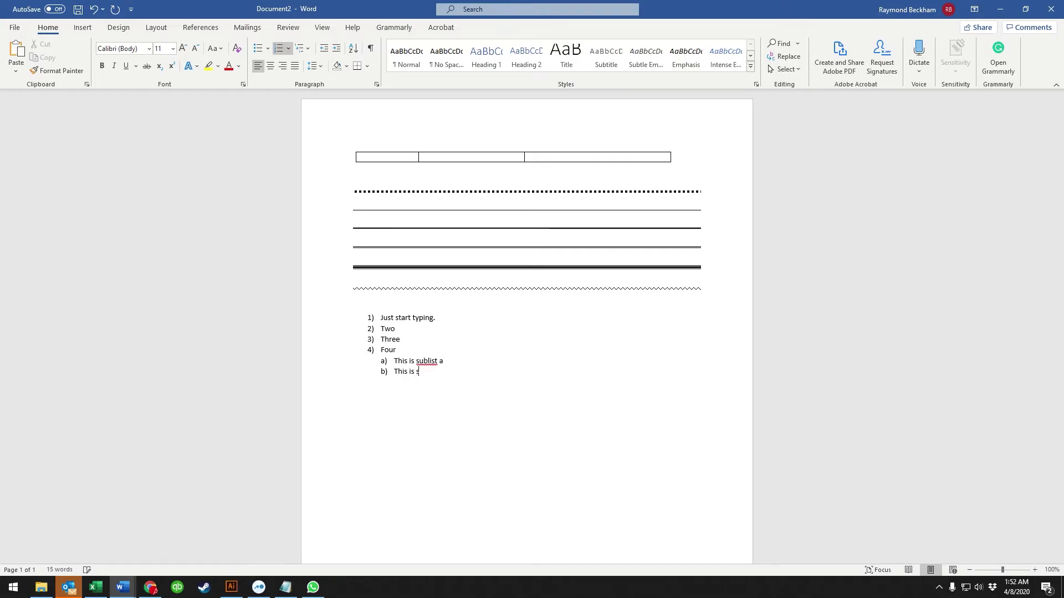
{"action": "type", "text": "ub b"}
{"action": "key", "text": "Return"}
{"action": "type", "text": "sub c"}
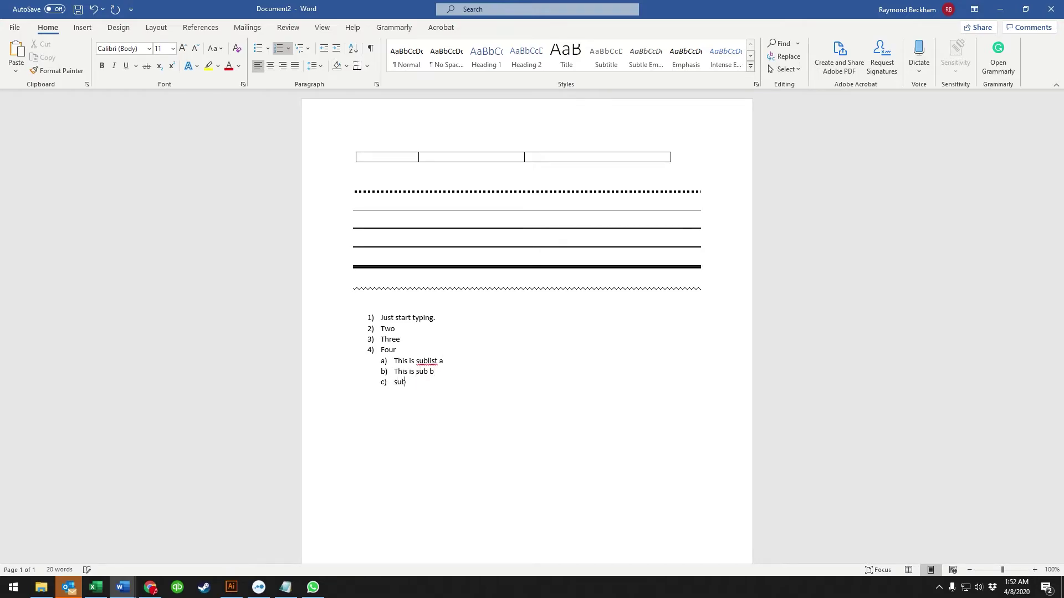
{"action": "key", "text": "Return"}
{"action": "key", "text": "BackSpace"}
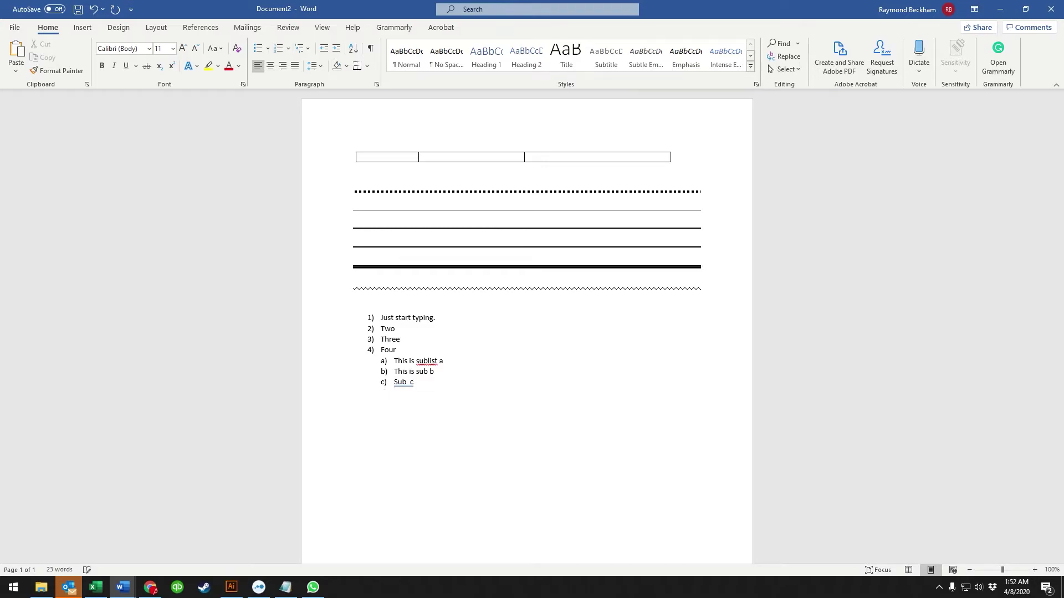
{"action": "type", "text": "1)"}
{"action": "key", "text": "BackSpace"}
{"action": "key", "text": "BackSpace"}
Below the sublist, start an automatic bulleted list with the items "This is a bullet" and "This is another".
{"action": "key", "text": "BackSpace"}
{"action": "key", "text": "BackSpace"}
{"action": "key", "text": "Return"}
{"action": "key", "text": "Return"}
{"action": "key", "text": "Return"}
{"action": "type", "text": "* "}
{"action": "type", "text": "This is a bulle"}
{"action": "type", "text": "t"}
{"action": "key", "text": "Return"}
{"action": "type", "text": "This is another"}
{"action": "key", "text": "Return"}
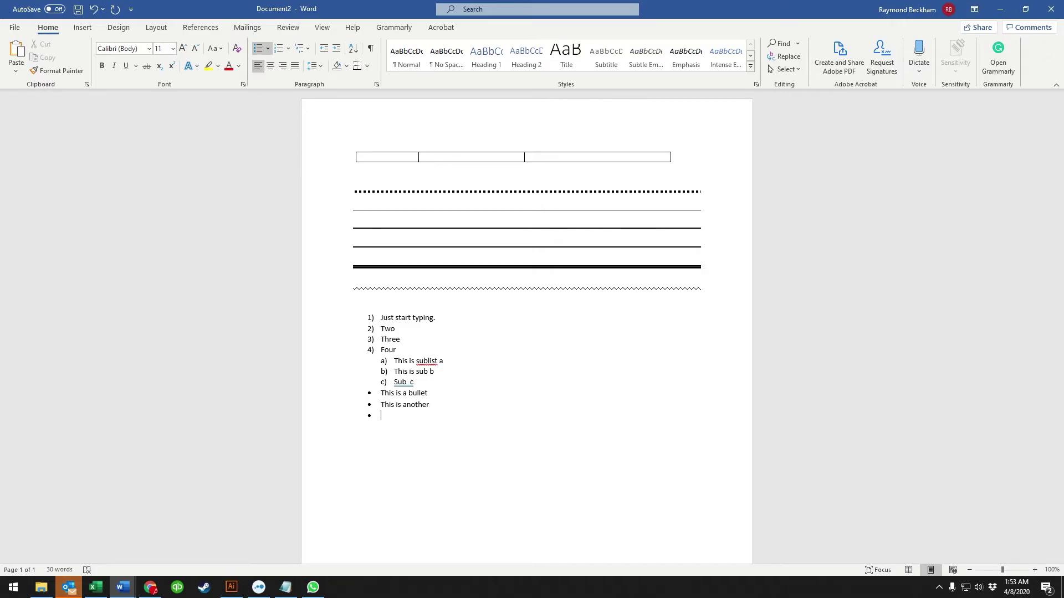
Add the bullets "Hold shift, press 8" and "*****", and end the bulleted list.
{"action": "type", "text": "Hold sh"}
{"action": "type", "text": "ift"}
{"action": "type", "text": ", press 8 "}
{"action": "type", "text": "*****"}
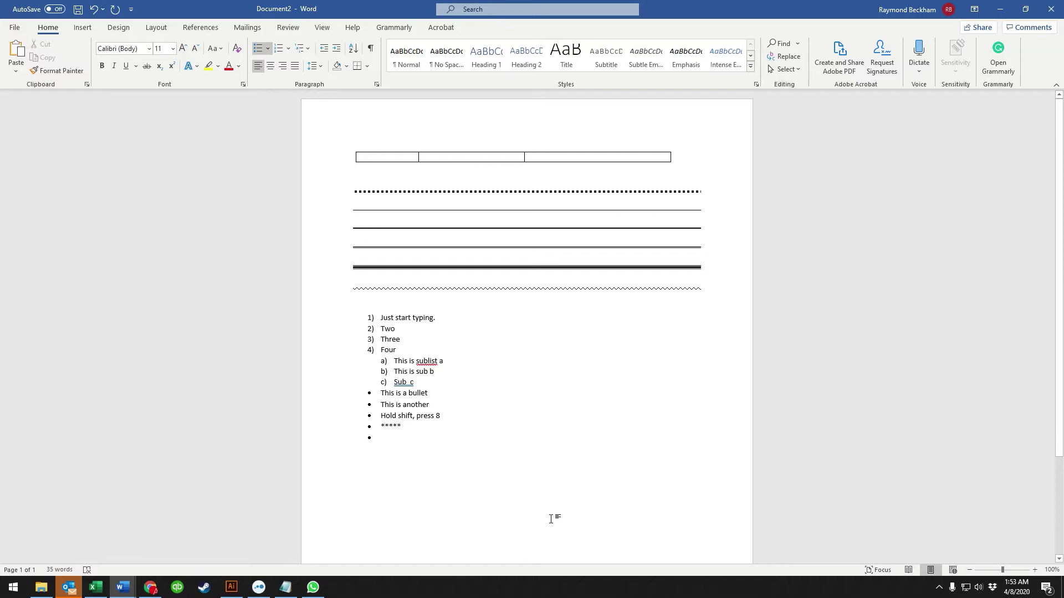
{"action": "key", "text": "Return"}
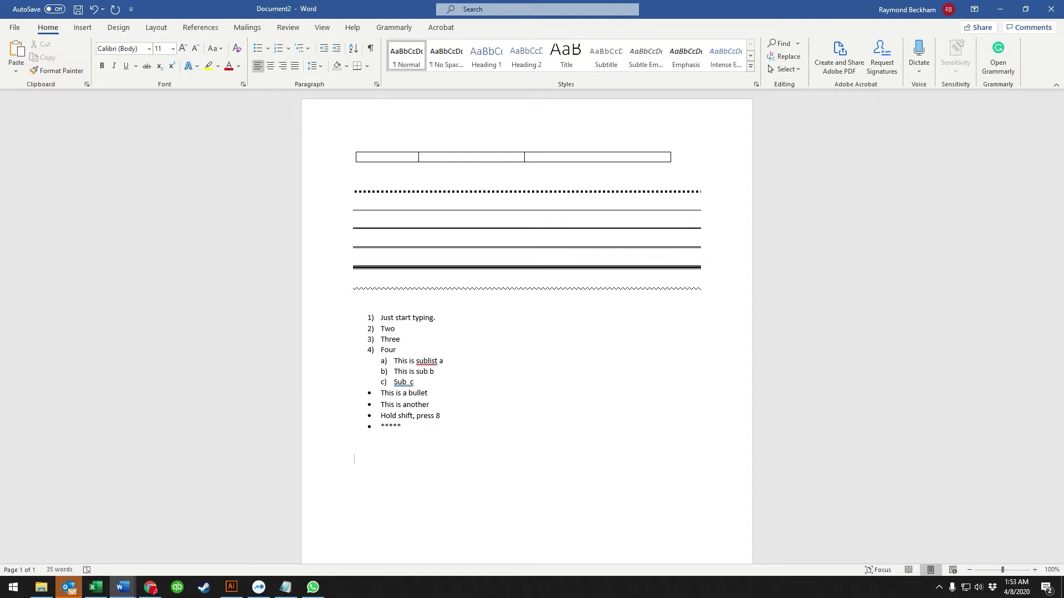
{"action": "type", "text": "-->"}
{"action": "key", "text": "space"}
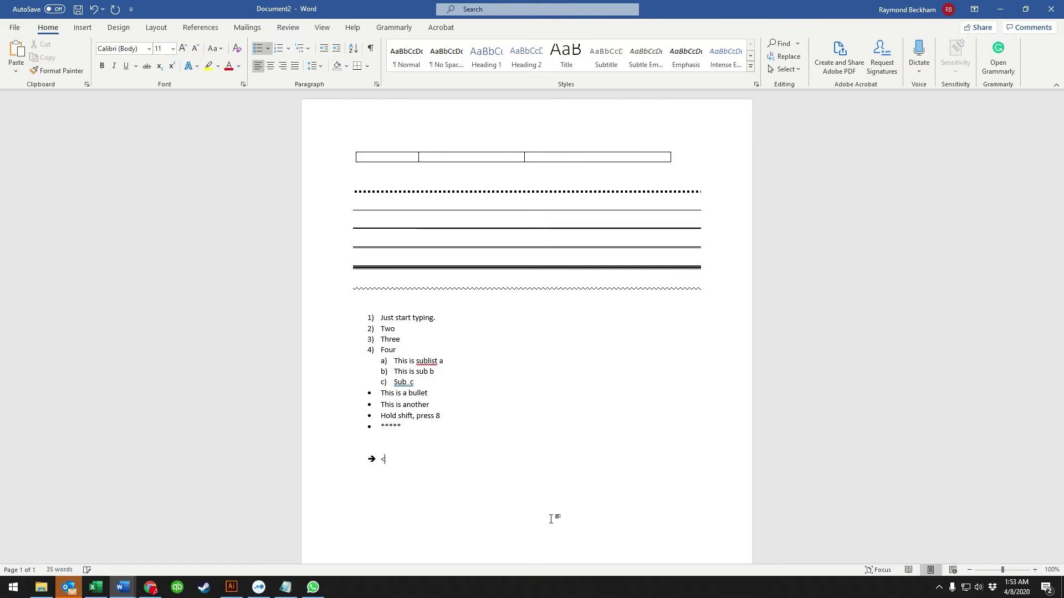
{"action": "key", "text": "BackSpace"}
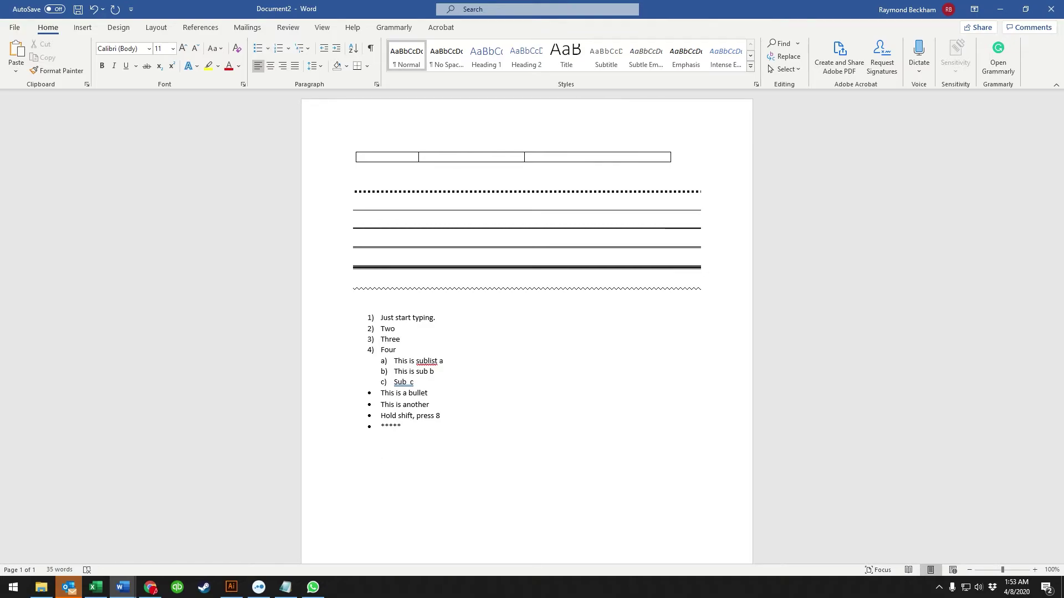
Create an arrow-bulleted list from --> with the items Hello, There, Here, I and Am, and end the list.
{"action": "type", "text": "-->"}
{"action": "key", "text": "space"}
{"action": "key", "text": "Delete"}
{"action": "key", "text": "Return"}
{"action": "type", "text": "there"}
{"action": "key", "text": "Return"}
{"action": "type", "text": "Here"}
{"action": "key", "text": "Return"}
{"action": "type", "text": "i"}
{"action": "key", "text": "Return"}
{"action": "type", "text": "am"}
{"action": "key", "text": "Return"}
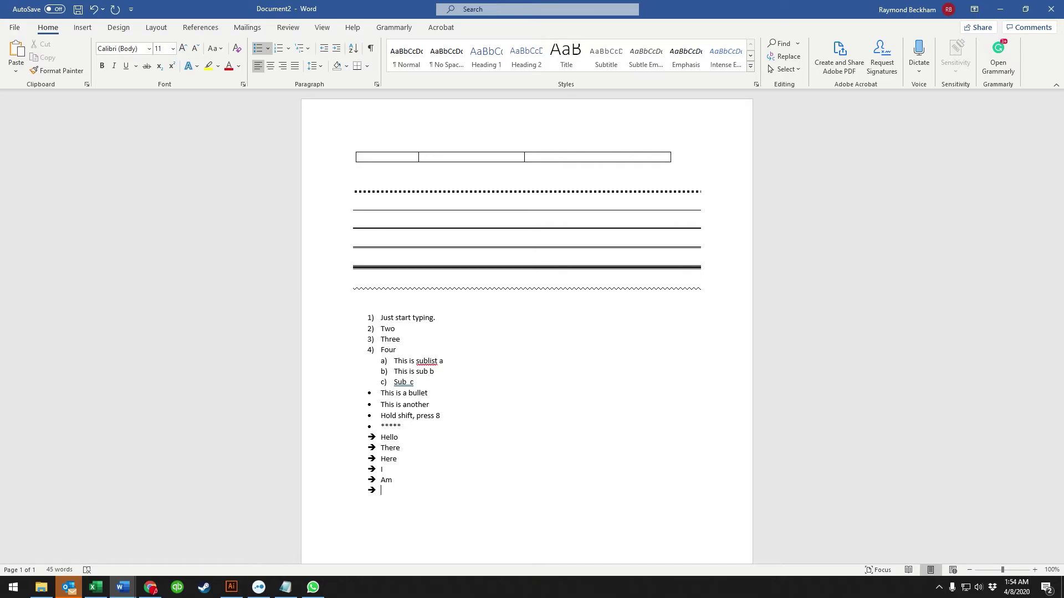
{"action": "key", "text": "Return"}
{"action": "key", "text": "ctrl+z"}
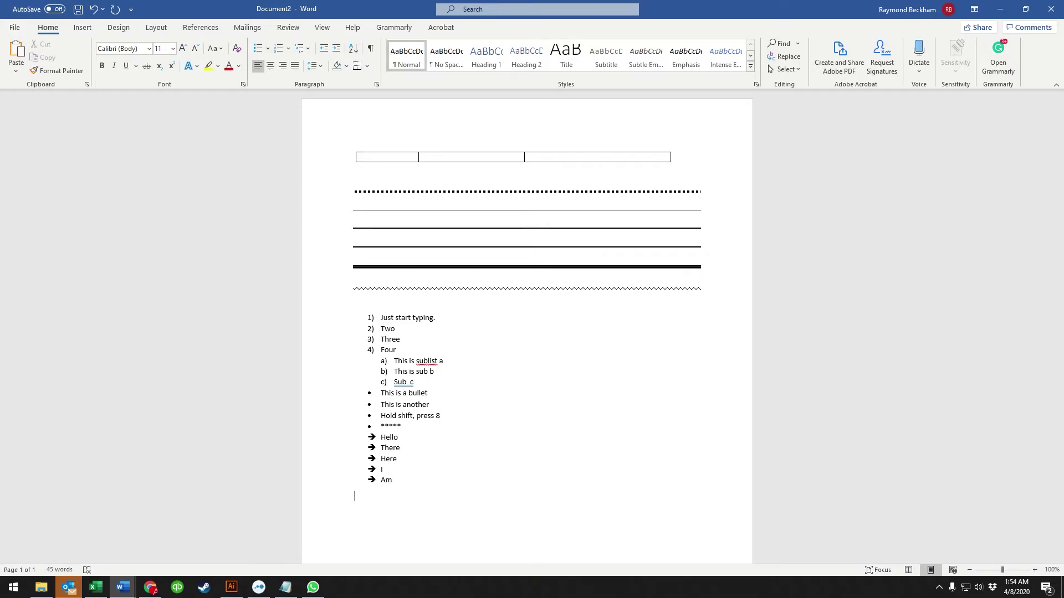
{"action": "type", "text": "-->"}
{"action": "type", "text": " And"}
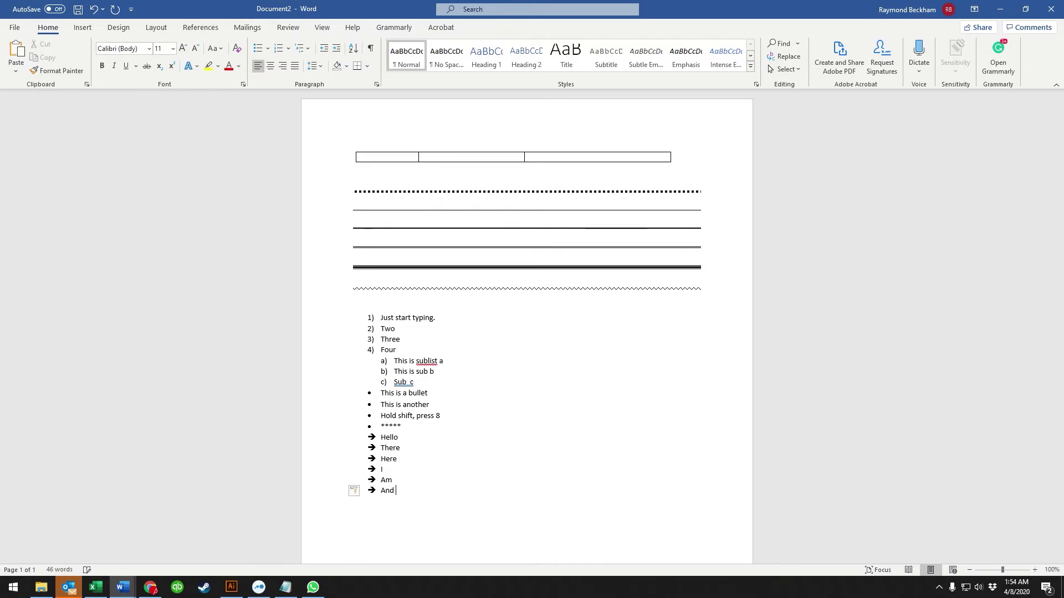
{"action": "key", "text": "BackSpace"}
{"action": "key", "text": "BackSpace"}
{"action": "key", "text": "BackSpace"}
{"action": "key", "text": "BackSpace"}
{"action": "key", "text": "BackSpace"}
{"action": "key", "text": "BackSpace"}
{"action": "key", "text": "BackSpace"}
{"action": "key", "text": "BackSpace"}
A few blank lines below the list, add an arrow bullet reading "Here it is" followed by an inline arrow, and end the list.
{"action": "key", "text": "Return"}
{"action": "key", "text": "Return"}
{"action": "key", "text": "Return"}
{"action": "key", "text": "Return"}
{"action": "key", "text": "Return"}
{"action": "type", "text": "--> Here "}
{"action": "type", "text": "it is "}
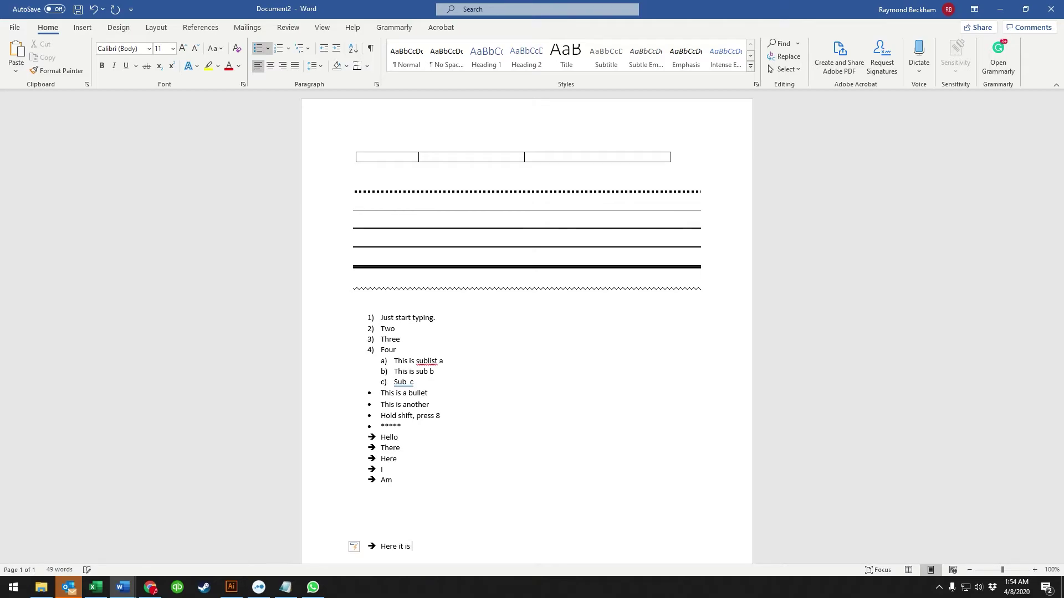
{"action": "type", "text": "==>"}
{"action": "scroll", "coordinate": [552, 519], "scroll_direction": "down", "scroll_amount": 2}
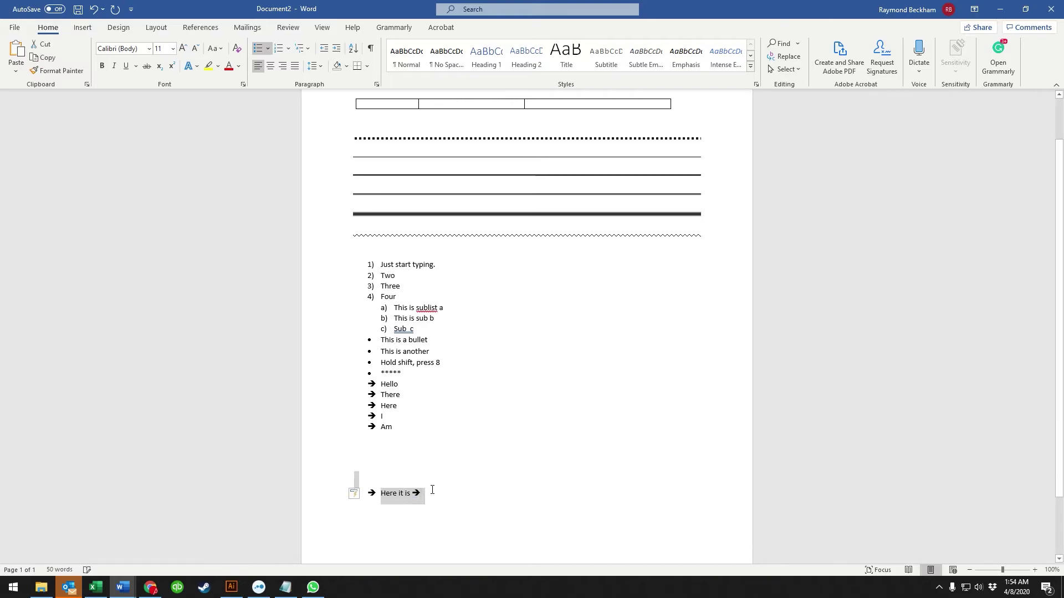
{"action": "key", "text": "Return"}
{"action": "key", "text": "Return"}
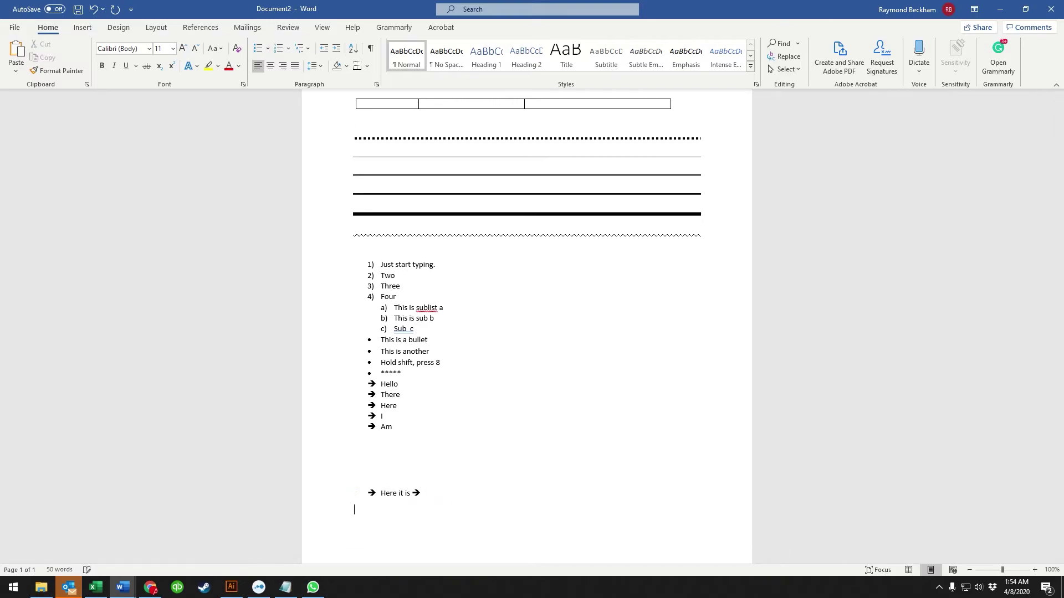
Insert a registered trademark symbol from (r) on the new line and enlarge it to 36 pt.
{"action": "type", "text": "(r)"}
{"action": "left_click_drag", "start_coordinate": [432, 520], "coordinate": [326, 518]}
{"action": "left_click", "coordinate": [184, 48]}
{"action": "left_click", "coordinate": [184, 49]}
{"action": "left_click", "coordinate": [184, 49]}
{"action": "left_click", "coordinate": [184, 49]}
After the registered symbol, add a copyright symbol from (c) and a ½ fraction.
{"action": "left_click", "coordinate": [482, 532]}
{"action": "scroll", "coordinate": [482, 532], "scroll_direction": "down", "scroll_amount": 1}
{"action": "type", "text": "(c)"}
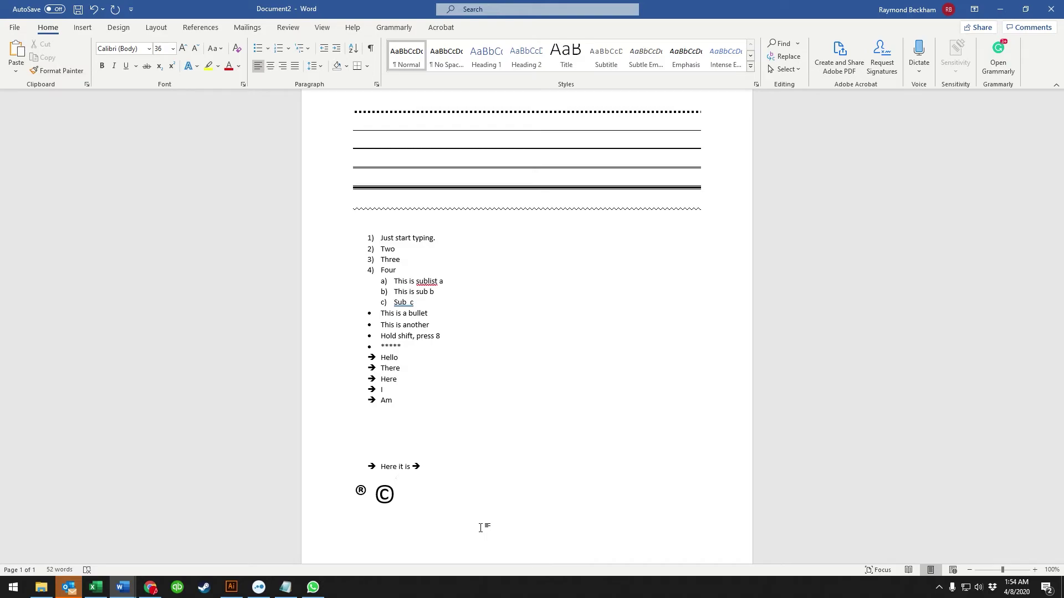
{"action": "type", "text": " 1/2 "}
Try the fractions 1/4, 1/8, 1/16, 1/3 and 1/5 after the ½, and delete them.
{"action": "type", "text": "1/4 "}
{"action": "type", "text": "1/8 "}
{"action": "type", "text": "1/1"}
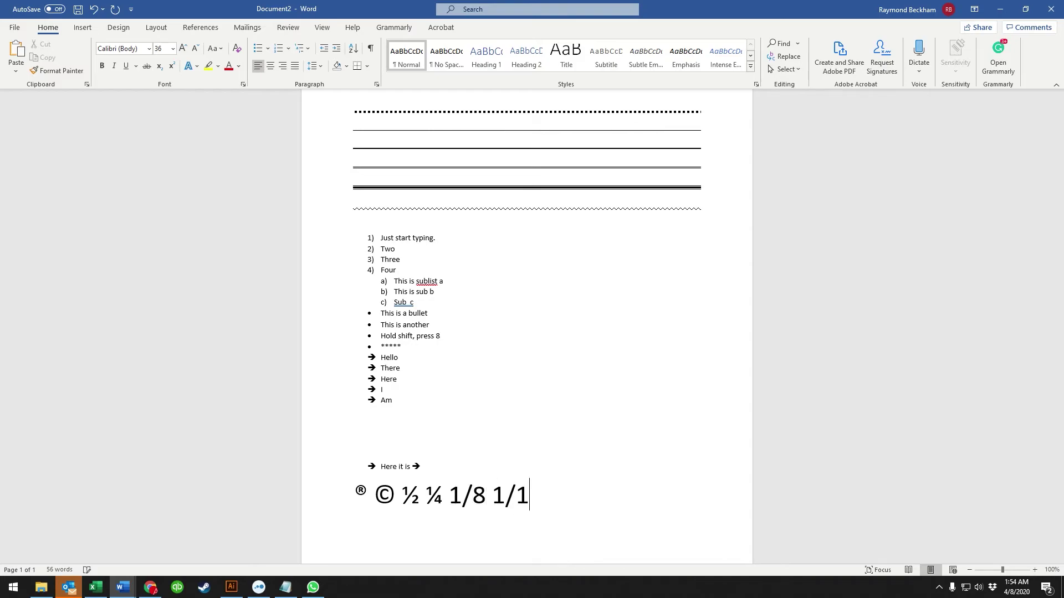
{"action": "type", "text": "6 1/3 1/5"}
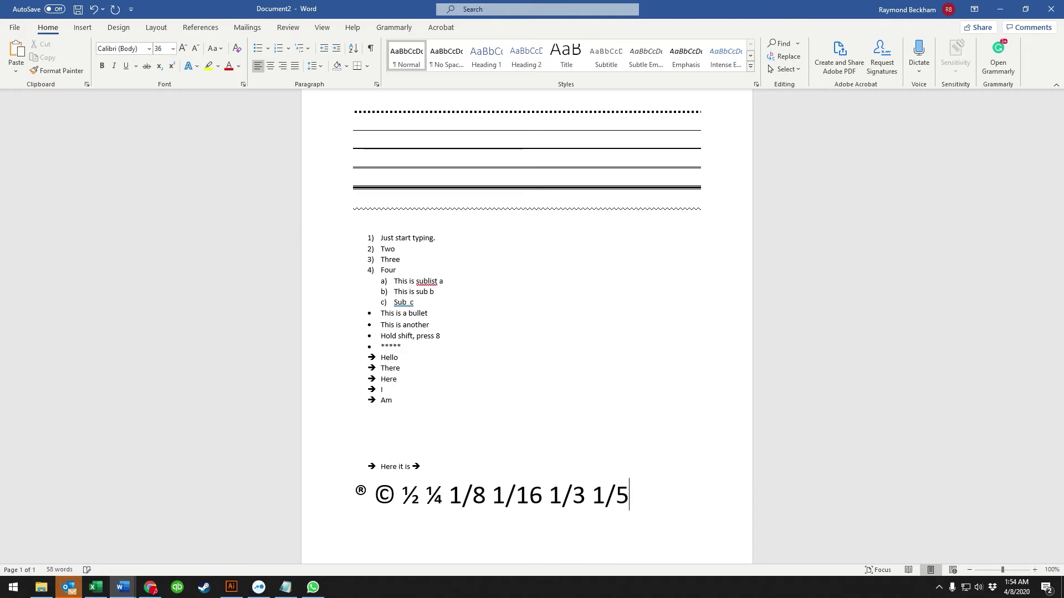
{"action": "key", "text": "BackSpace"}
{"action": "key", "text": "BackSpace"}
{"action": "key", "text": "BackSpace"}
{"action": "key", "text": "BackSpace"}
{"action": "key", "text": "BackSpace"}
{"action": "key", "text": "BackSpace"}
{"action": "key", "text": "BackSpace"}
{"action": "key", "text": "BackSpace"}
{"action": "key", "text": "BackSpace"}
{"action": "key", "text": "BackSpace"}
{"action": "key", "text": "BackSpace"}
{"action": "key", "text": "BackSpace"}
{"action": "key", "text": "BackSpace"}
{"action": "key", "text": "BackSpace"}
{"action": "key", "text": "BackSpace"}
{"action": "key", "text": "BackSpace"}
{"action": "key", "text": "BackSpace"}
{"action": "key", "text": "BackSpace"}
Add an automatically formatted ¼ fraction after the ½.
{"action": "type", "text": "1/4"}
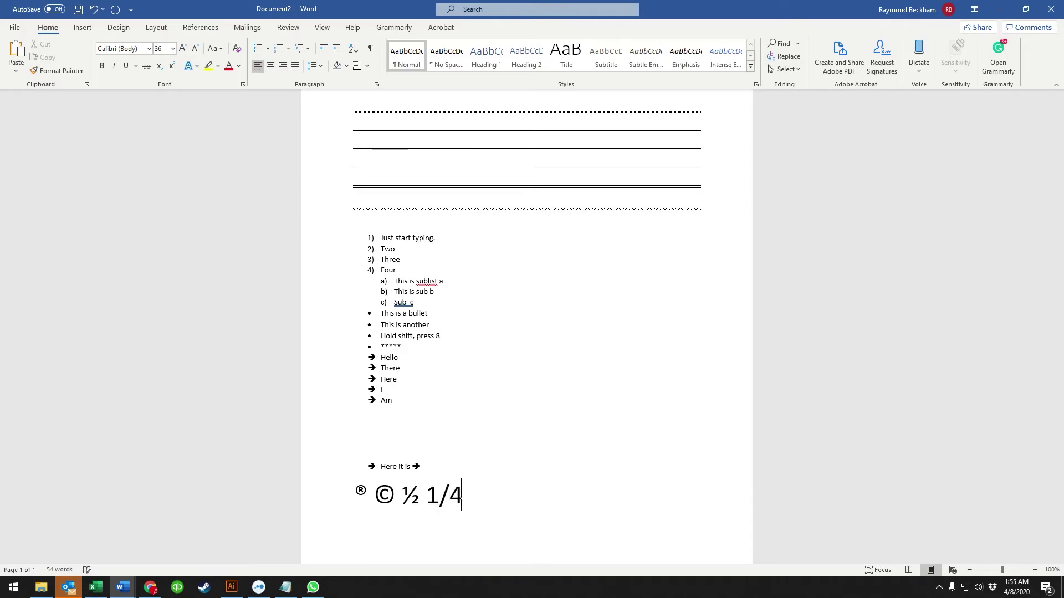
{"action": "key", "text": "BackSpace"}
{"action": "key", "text": "BackSpace"}
{"action": "key", "text": "BackSpace"}
{"action": "type", "text": "1/4"}
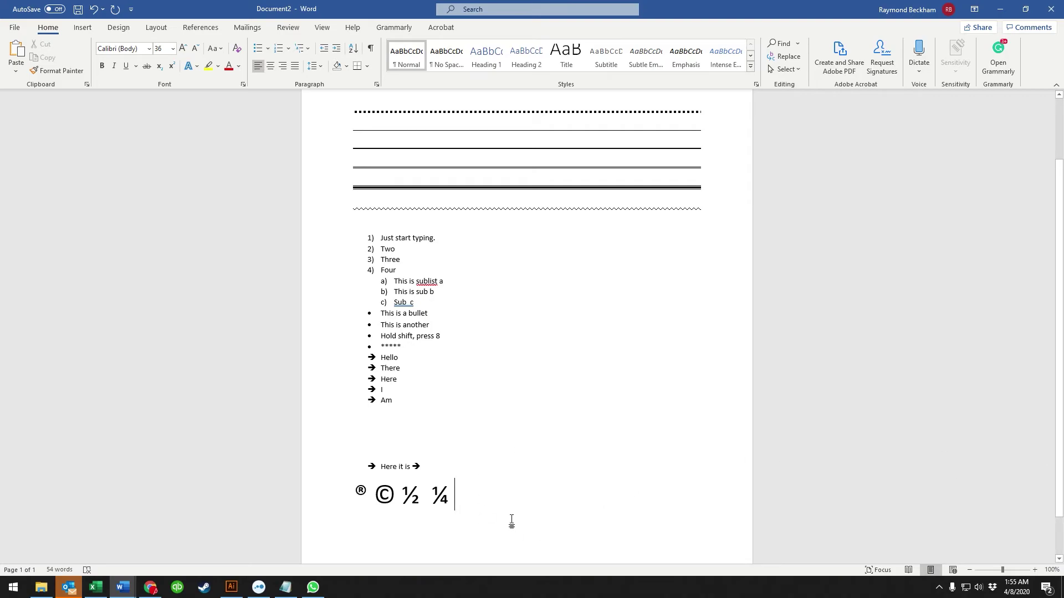
Add a trademark symbol from (tm) after the ¼ fraction, and start a new page with the sentence "There is the regular dash.".
{"action": "type", "text": "(tm)"}
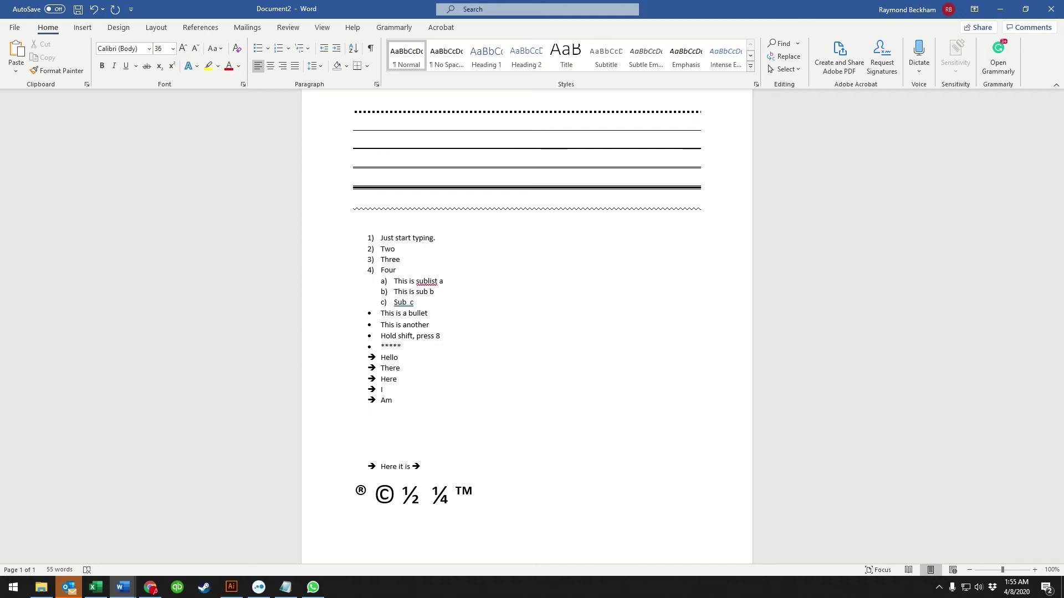
{"action": "key", "text": "ctrl+Return"}
{"action": "type", "text": "The"}
{"action": "key", "text": "BackSpace"}
{"action": "key", "text": "BackSpace"}
{"action": "key", "text": "BackSpace"}
{"action": "type", "text": "There is "}
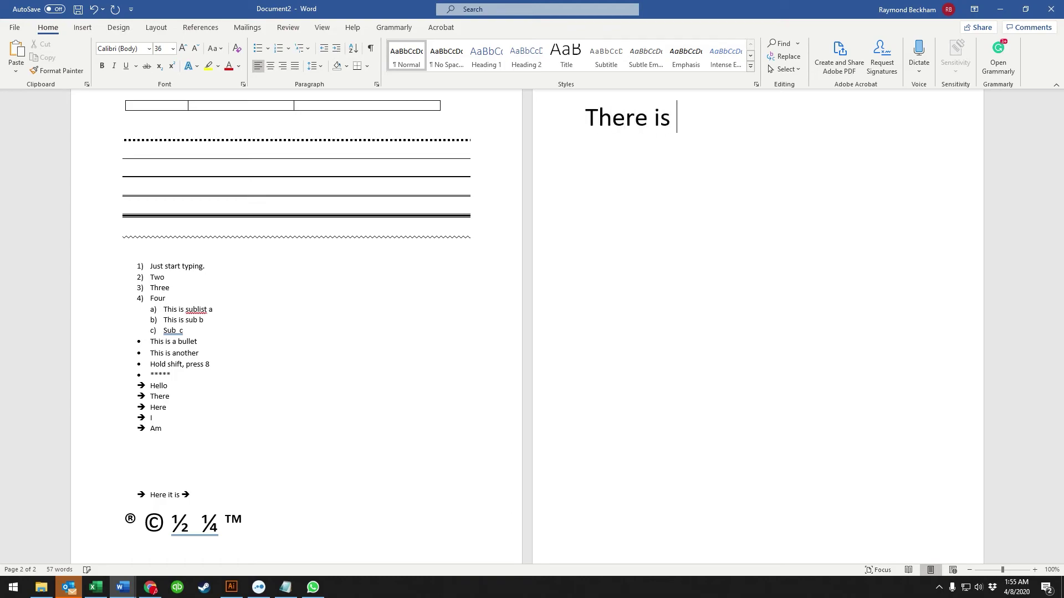
{"action": "type", "text": "the regular"}
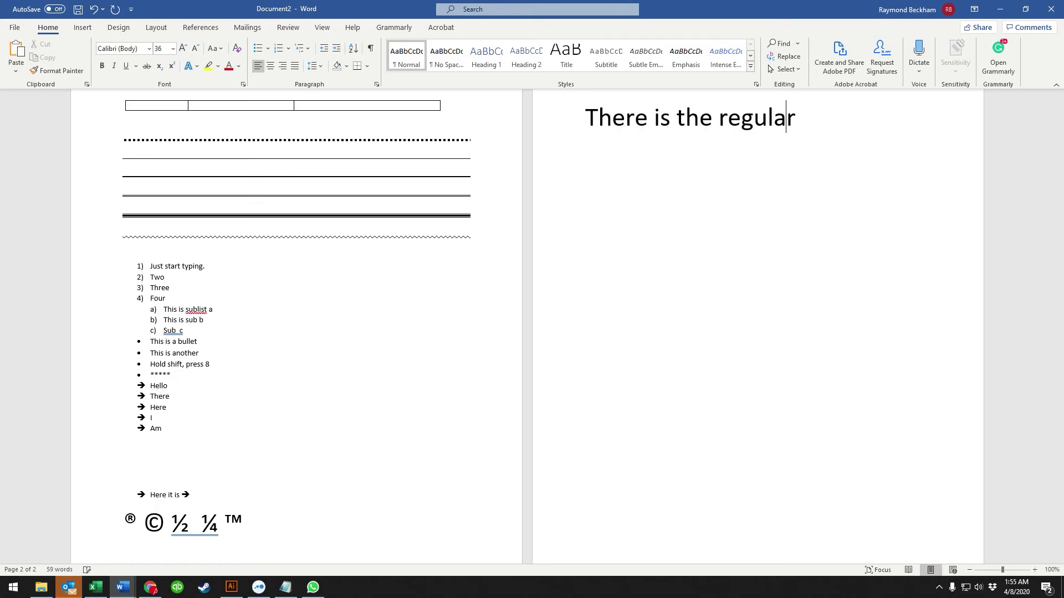
{"action": "type", "text": " dash."}
Add the line "It looks like –" below the first sentence, ending in an autoformatted en dash.
{"action": "key", "text": "Return"}
{"action": "type", "text": "It looks like 0-"}
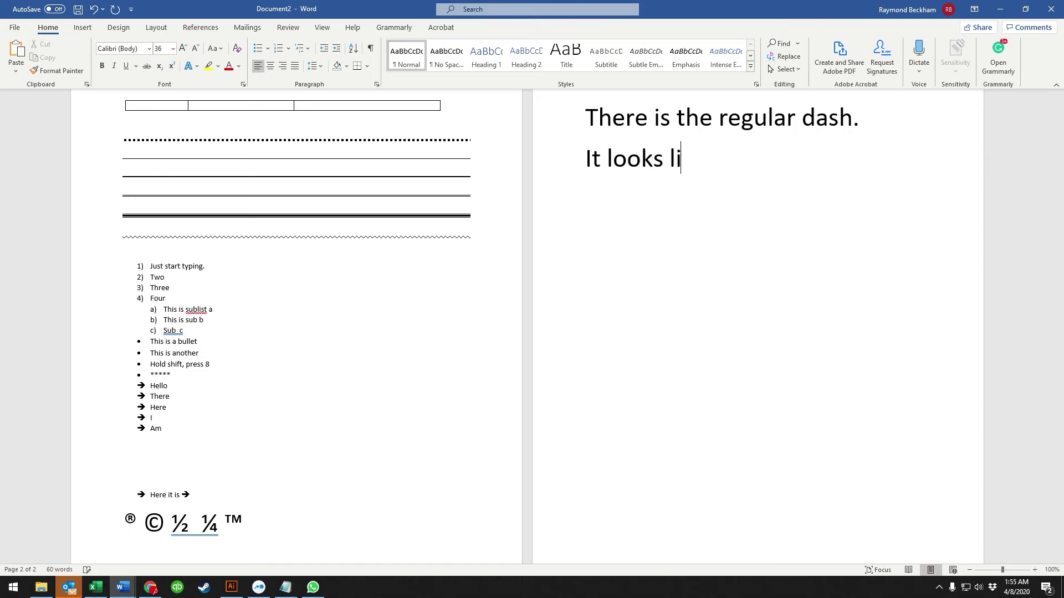
{"action": "key", "text": "BackSpace"}
{"action": "key", "text": "BackSpace"}
{"action": "key", "text": "BackSpace"}
{"action": "type", "text": "-"}
{"action": "key", "text": "Return"}
Add the line "Which looks like this one—here", forming the long dash from two hyphens without surrounding spaces.
{"action": "type", "text": "which looks like"}
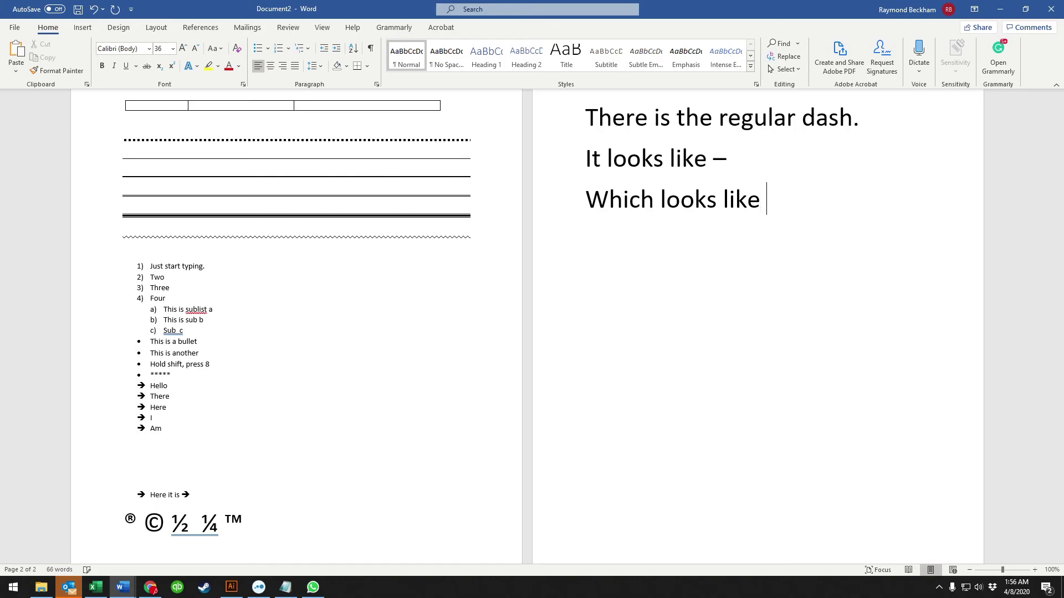
{"action": "type", "text": " this one --"}
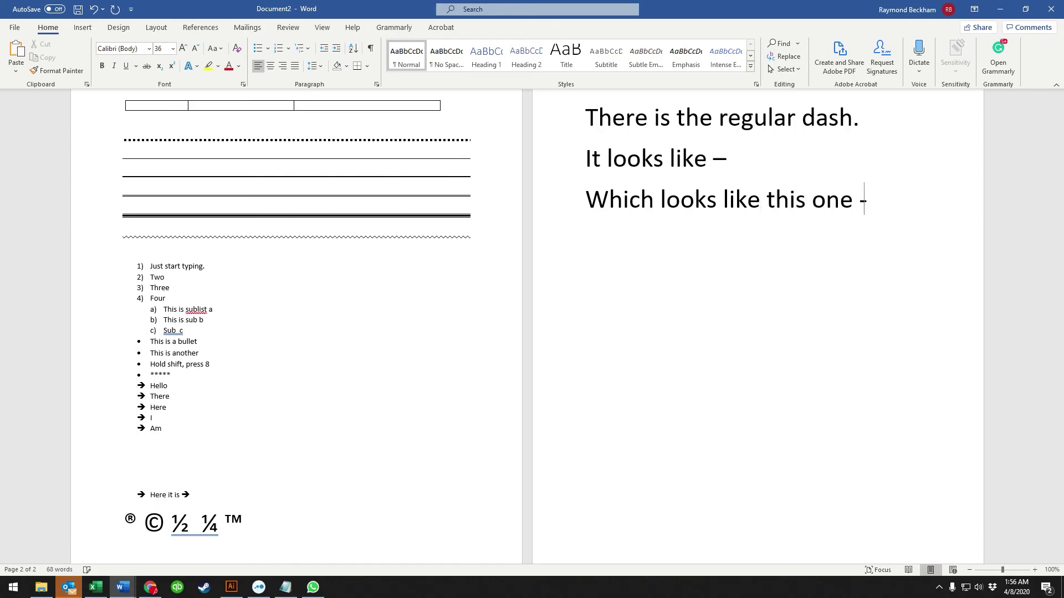
{"action": "key", "text": "BackSpace"}
{"action": "key", "text": "BackSpace"}
{"action": "key", "text": "BackSpace"}
{"action": "type", "text": "--here"}
{"action": "key", "text": "Return"}
Add the line "Long dash is--here", with two unspaced hyphens between the words to form another long dash.
{"action": "type", "text": "lon"}
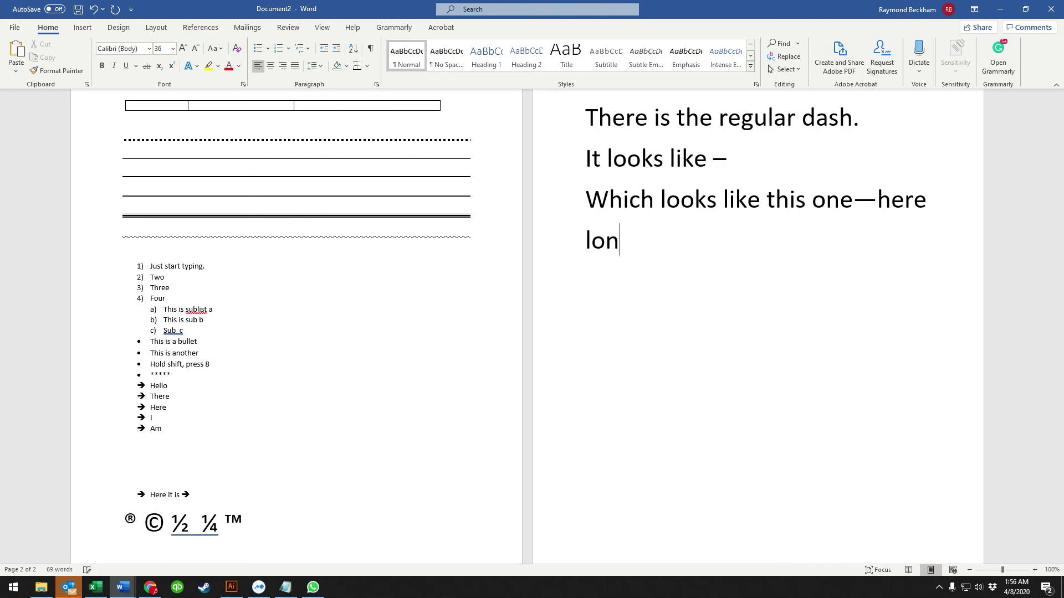
{"action": "type", "text": "g dash is"}
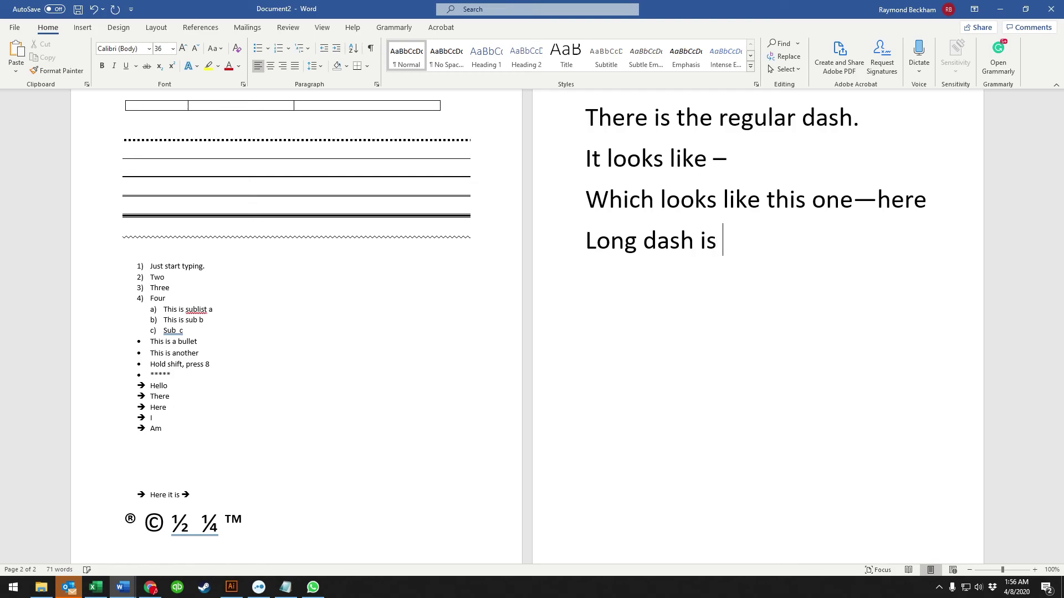
{"action": "key", "text": "BackSpace"}
{"action": "key", "text": "BackSpace"}
{"action": "key", "text": "BackSpace"}
{"action": "type", "text": "s--here"}
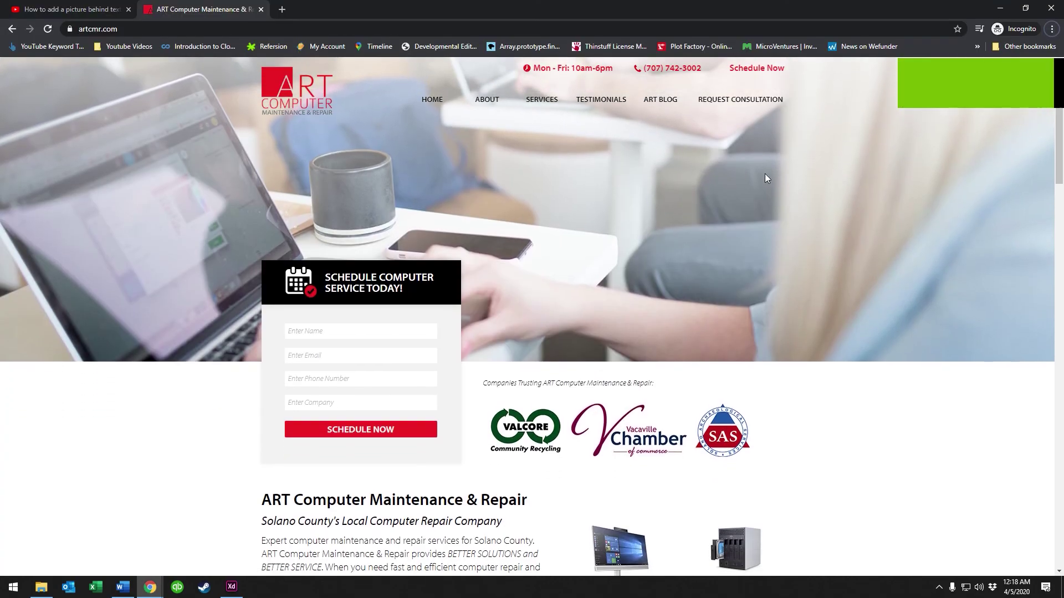
Switch to Chrome and look over the artcmr.com home page and the Subscribe option on the YouTube page "How to add a picture behind text in Microsoft Word".
{"action": "scroll", "coordinate": [740, 166], "scroll_direction": "down", "scroll_amount": 4}
{"action": "scroll", "coordinate": [736, 192], "scroll_direction": "down", "scroll_amount": 5}
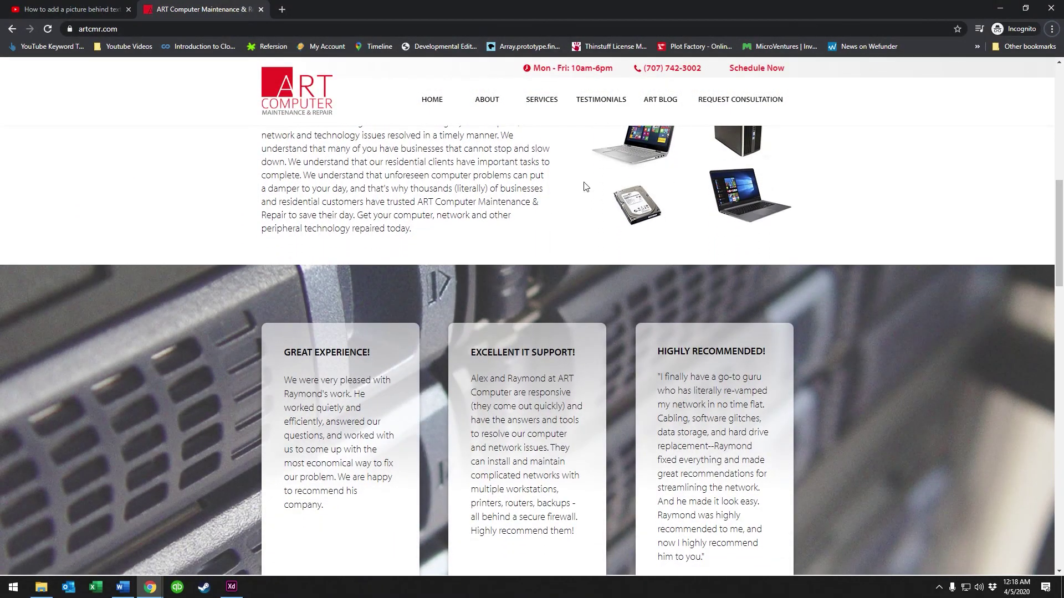
{"action": "left_click", "coordinate": [67, 10]}
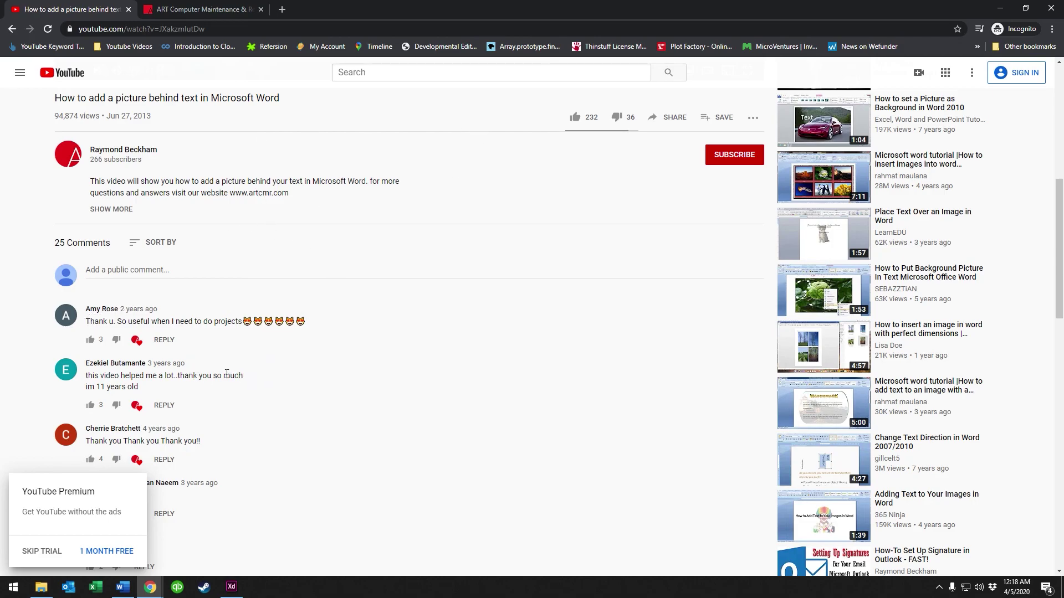
{"action": "left_click", "coordinate": [737, 160]}
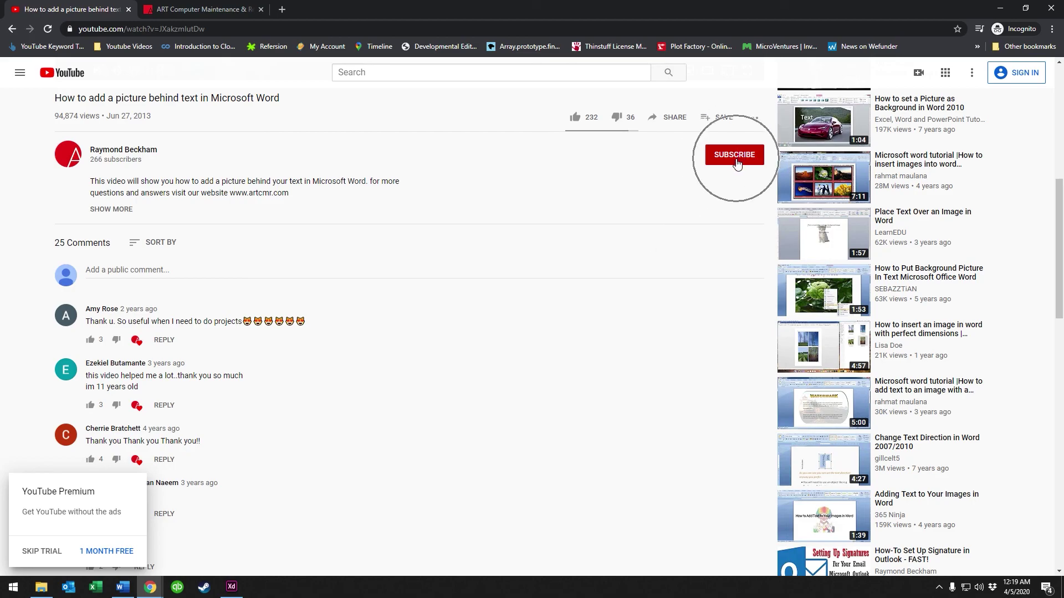
{"action": "left_click", "coordinate": [736, 161]}
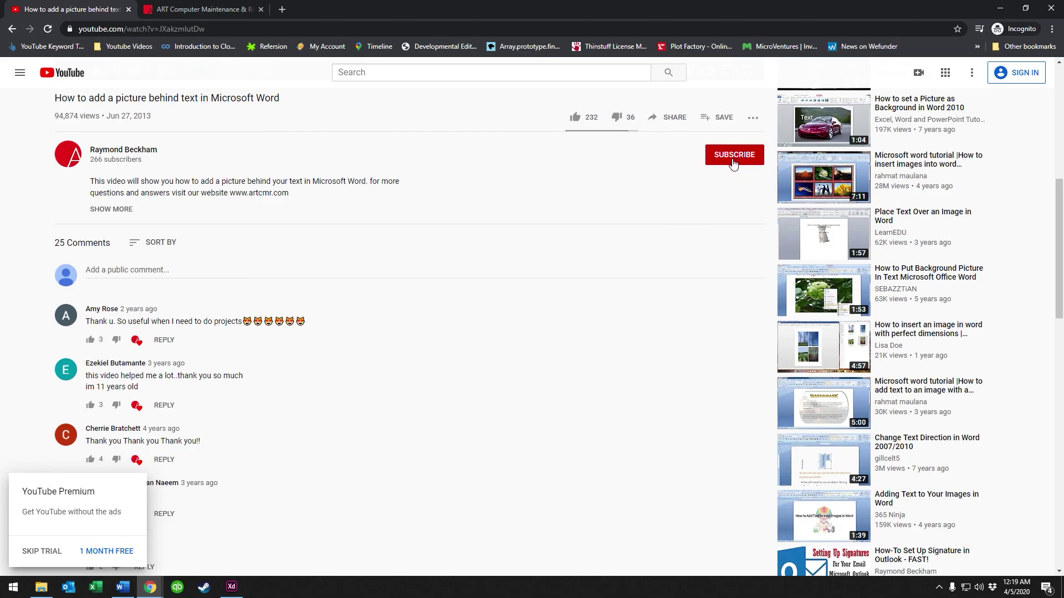